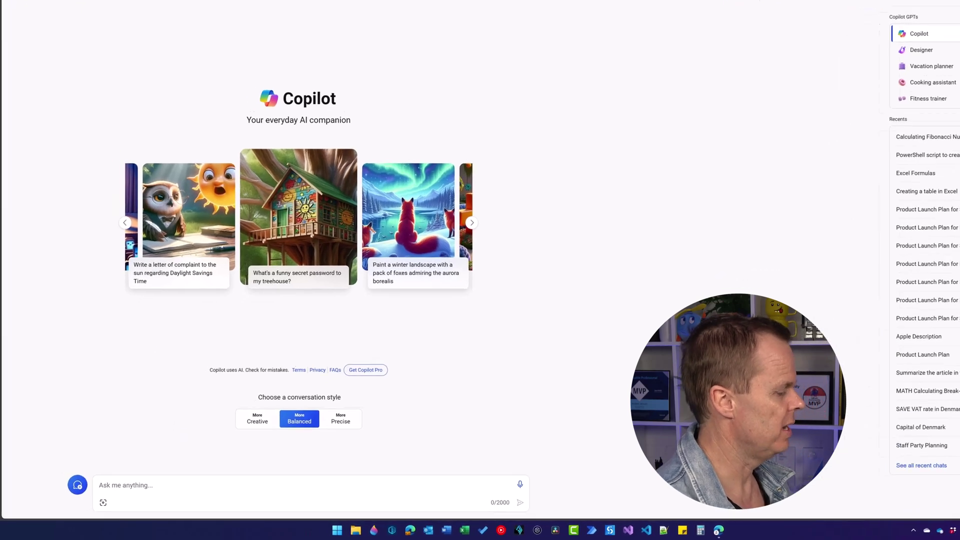
# - Switch to More Creative style and ask Copilot 'What is the integral of sin(x)'
pyautogui.click(275, 416)
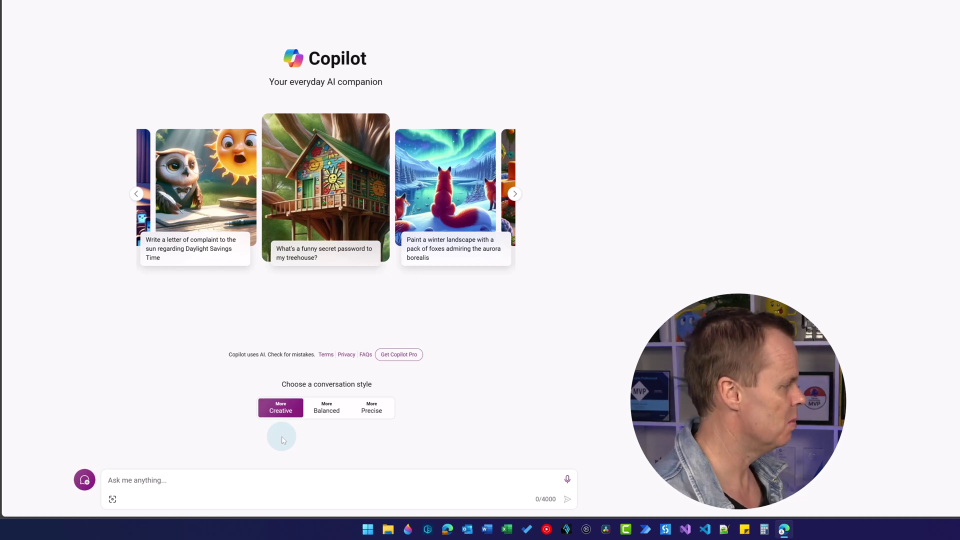
pyautogui.click(207, 481)
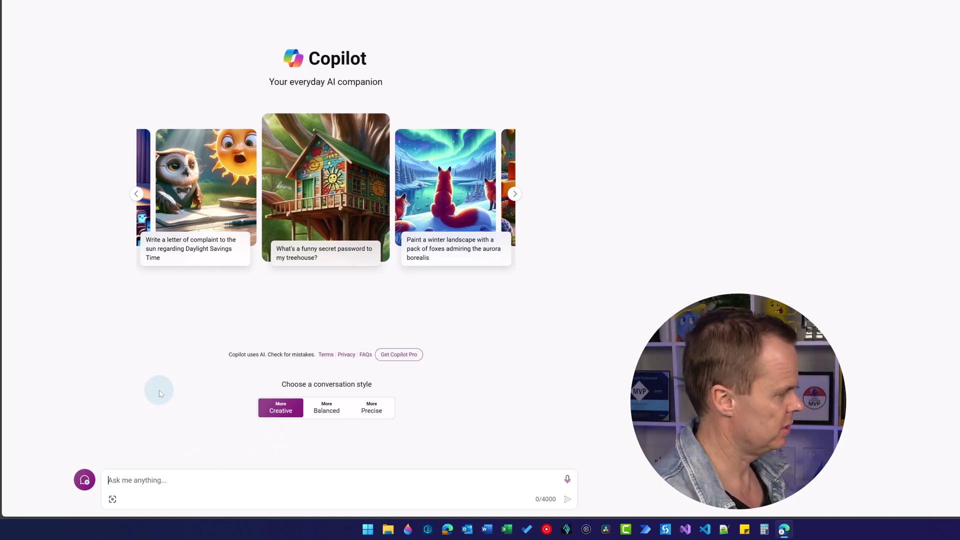
pyautogui.write('What is')
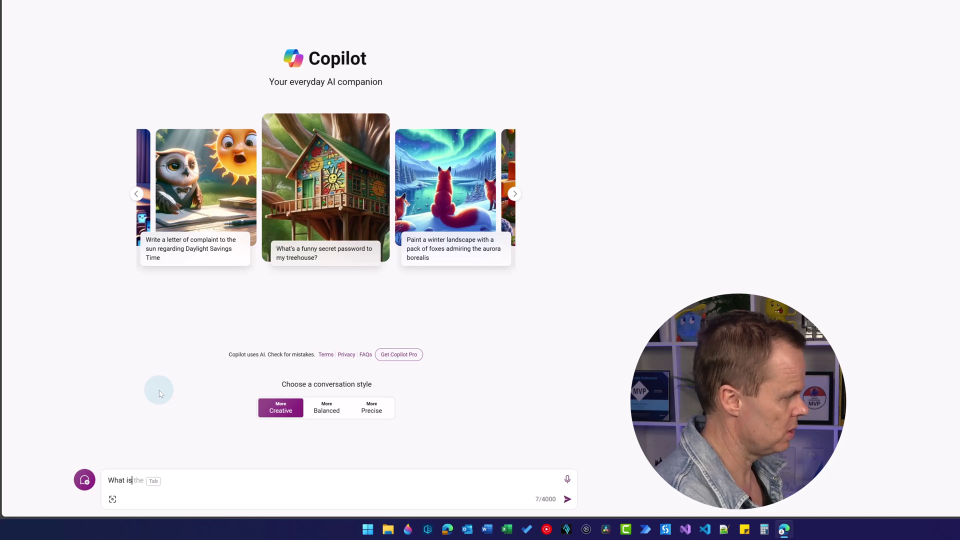
pyautogui.write(' the integra')
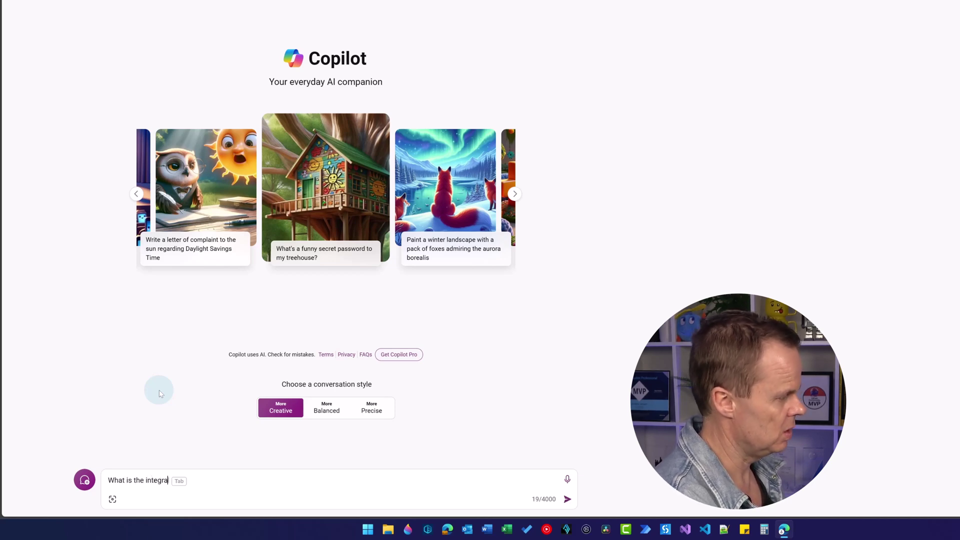
pyautogui.write('l of sin(x')
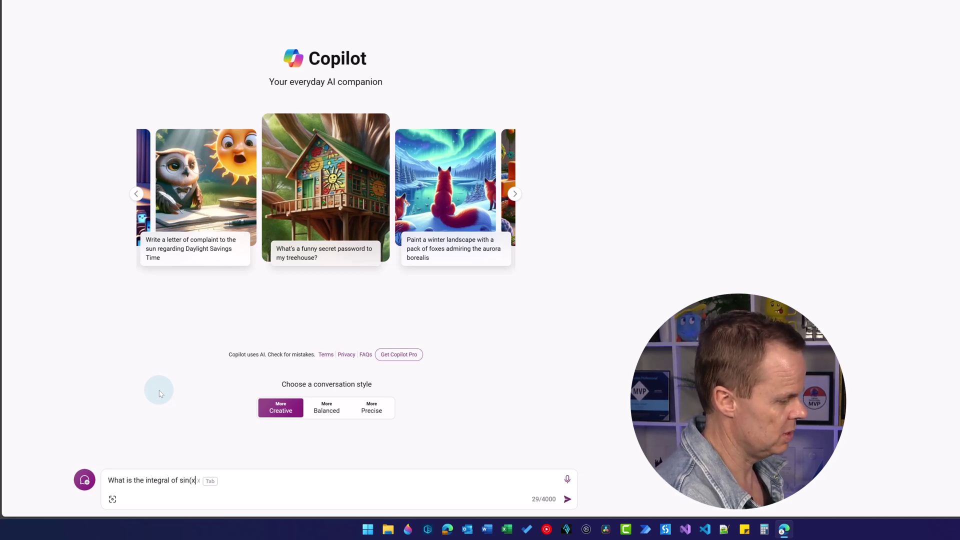
pyautogui.press('Return')
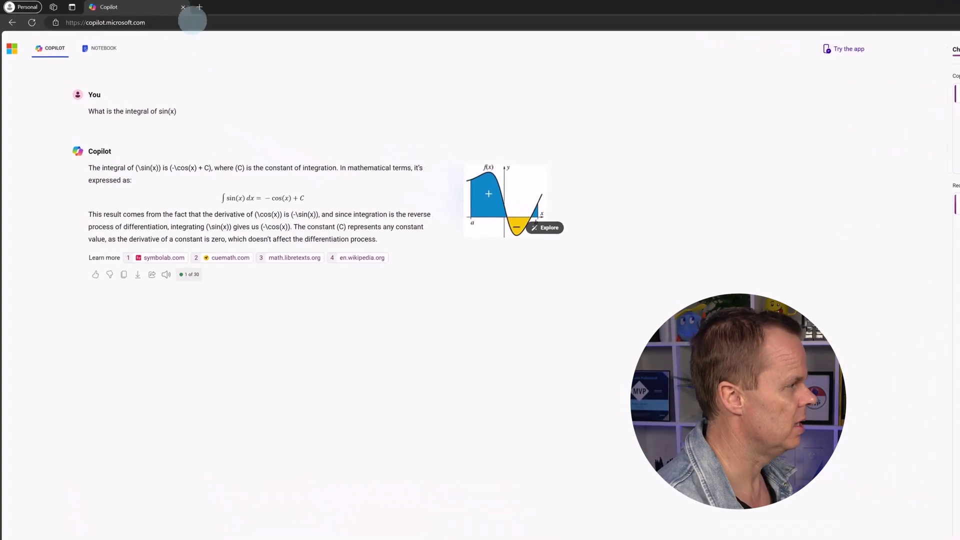
# - In a new tab, go to en.wikipedia.org and open the 'graphics processing unit' article
pyautogui.click(203, 8)
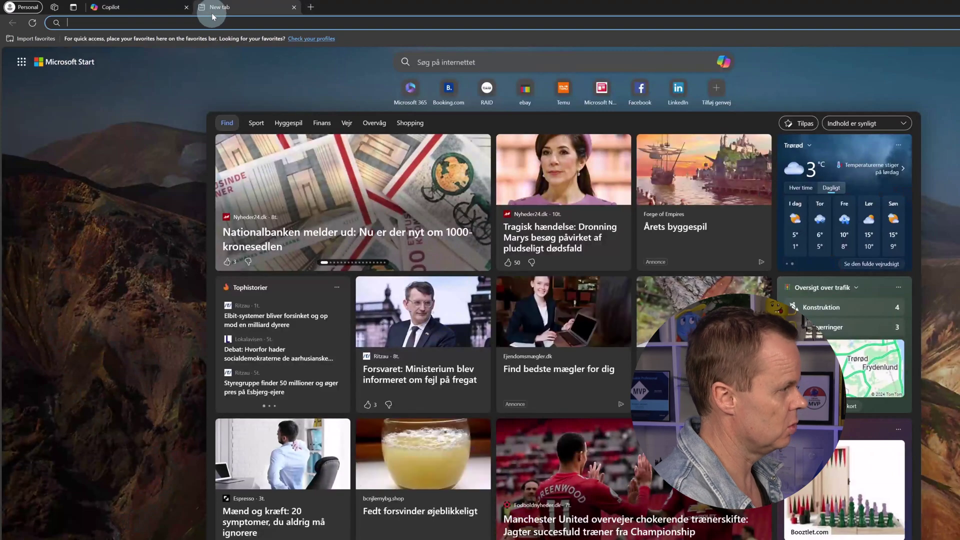
pyautogui.write('en.')
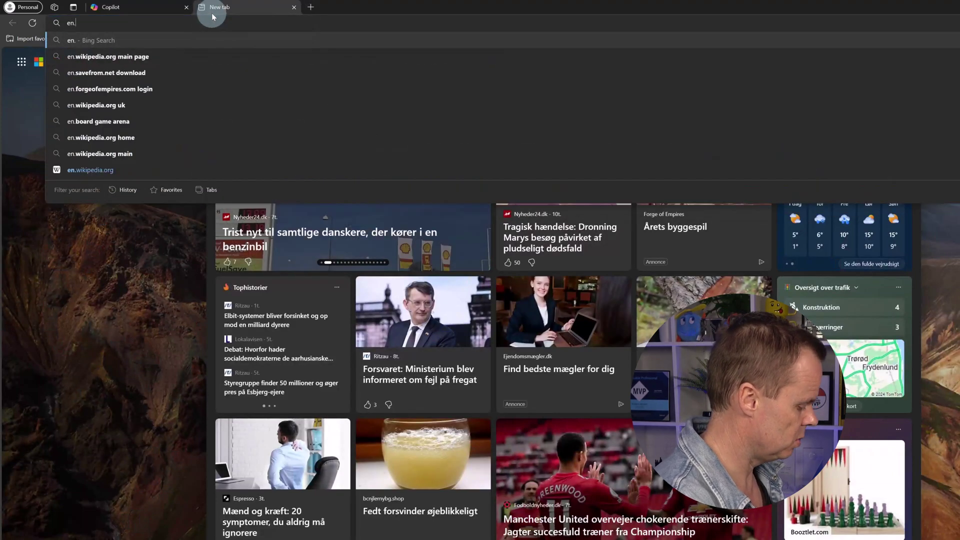
pyautogui.write('wikip')
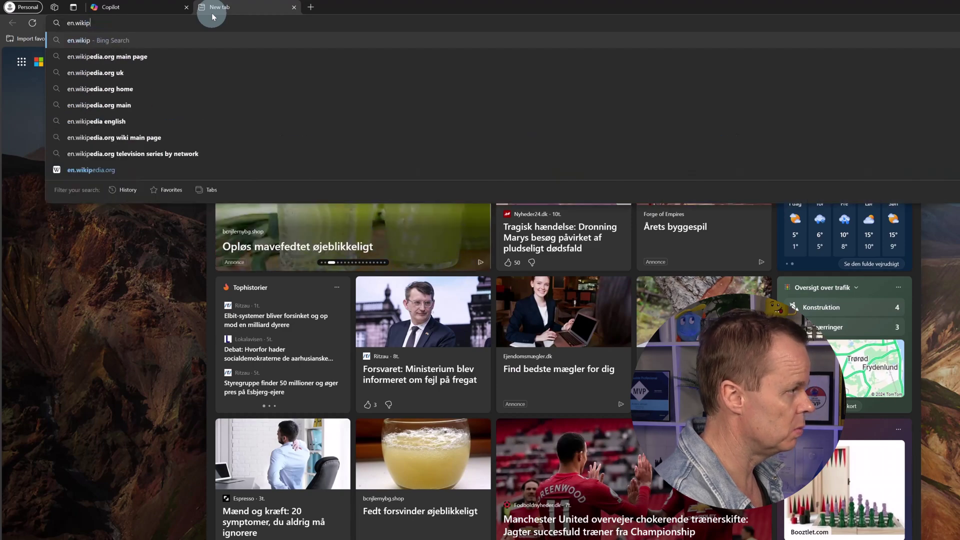
pyautogui.write('edia.org')
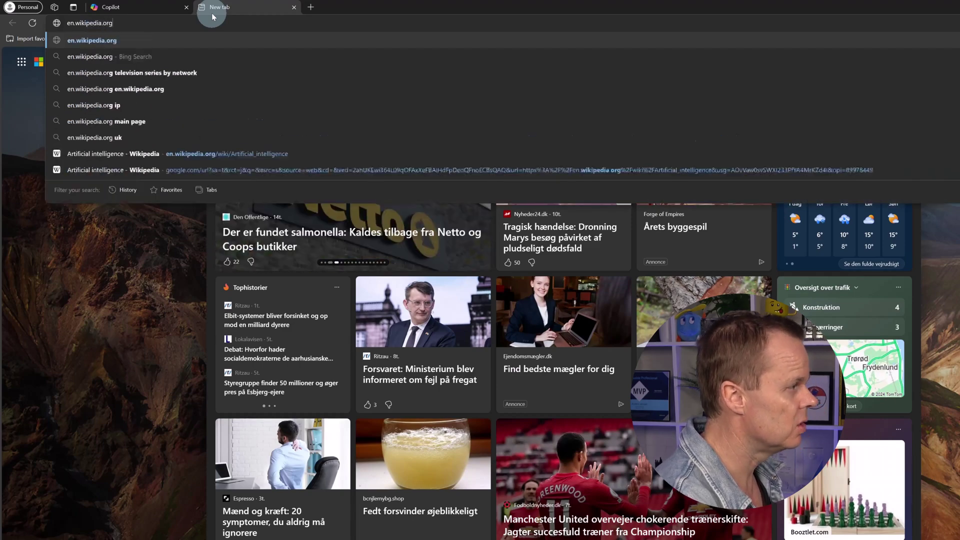
pyautogui.press('Return')
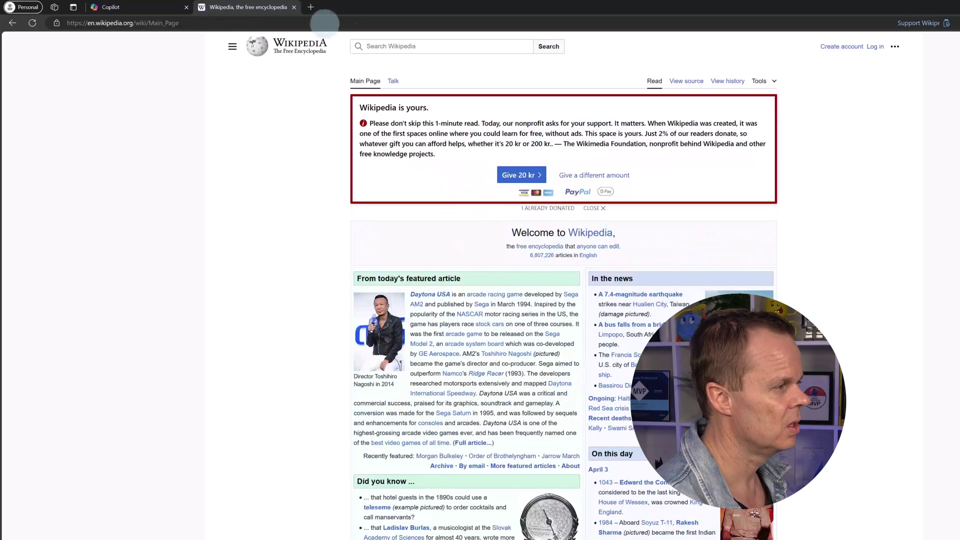
pyautogui.click(390, 46)
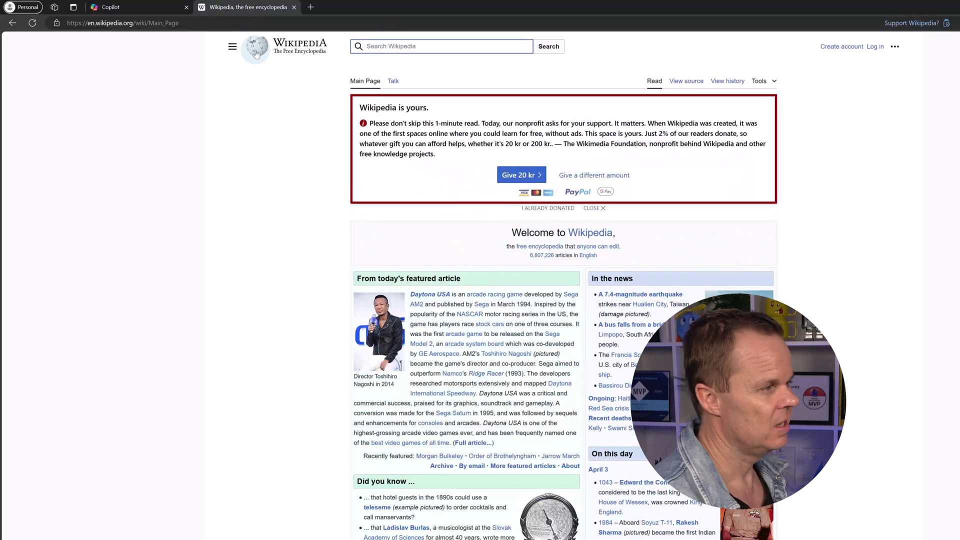
pyautogui.write('graphic')
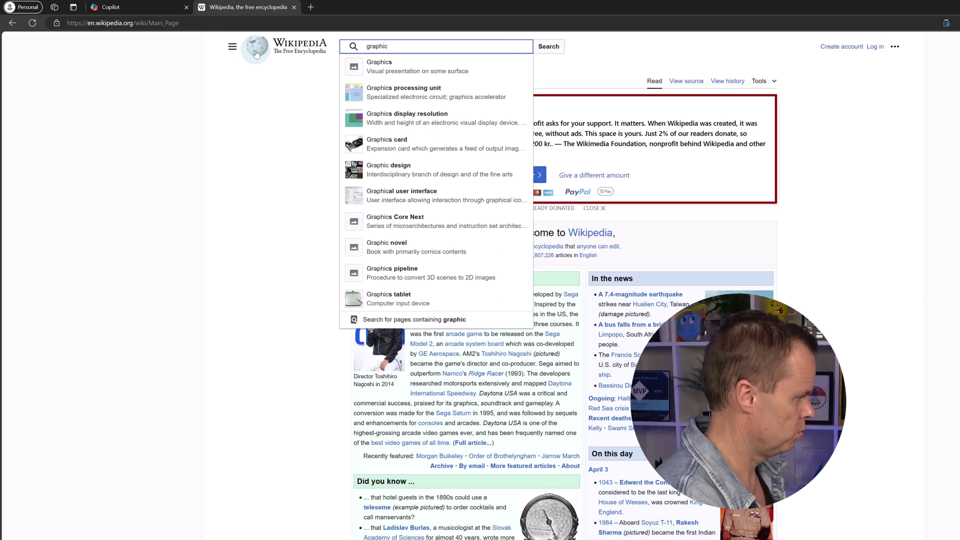
pyautogui.press('BackSpace')
pyautogui.write('s p')
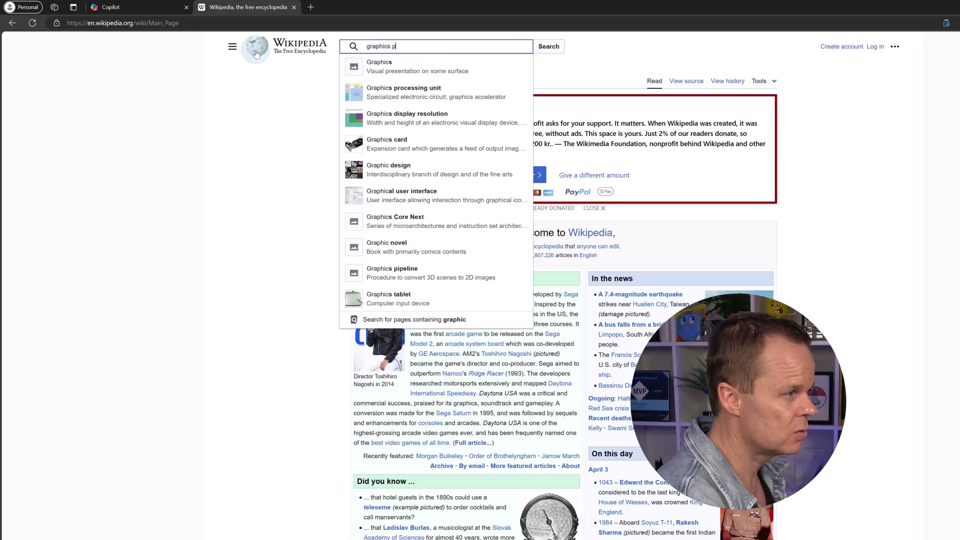
pyautogui.write('rocessing uni')
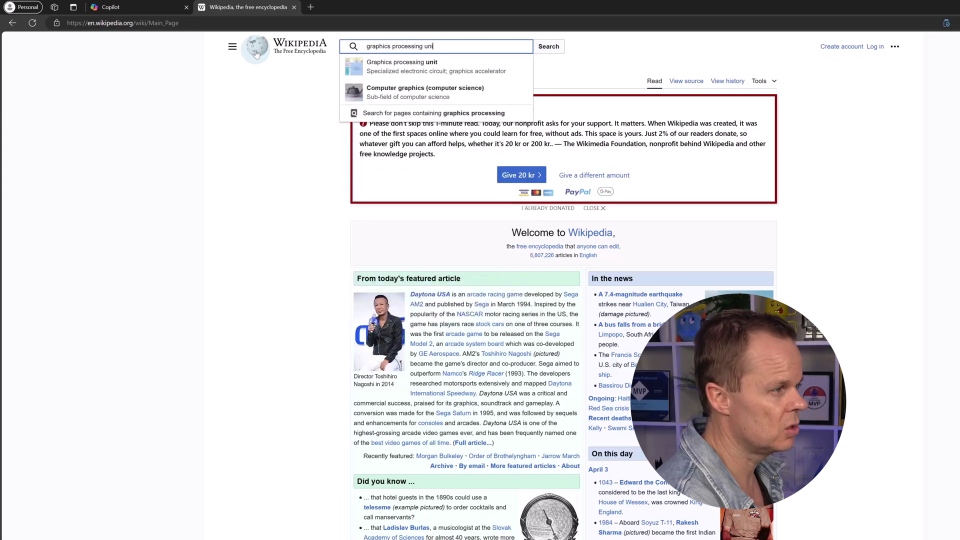
pyautogui.write('t')
pyautogui.press('Return')
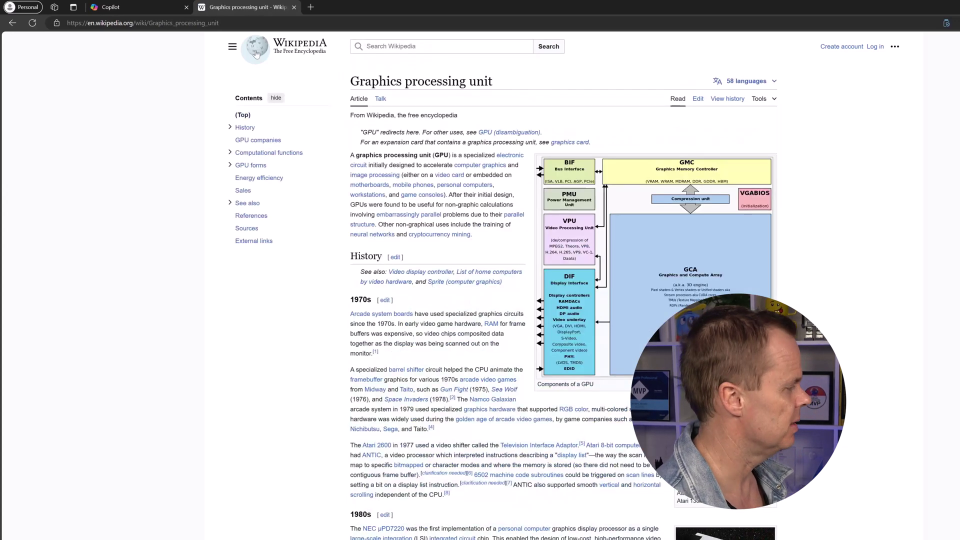
# - Copy the Graphics processing unit article's web address
pyautogui.scroll(-20, 455, 225)
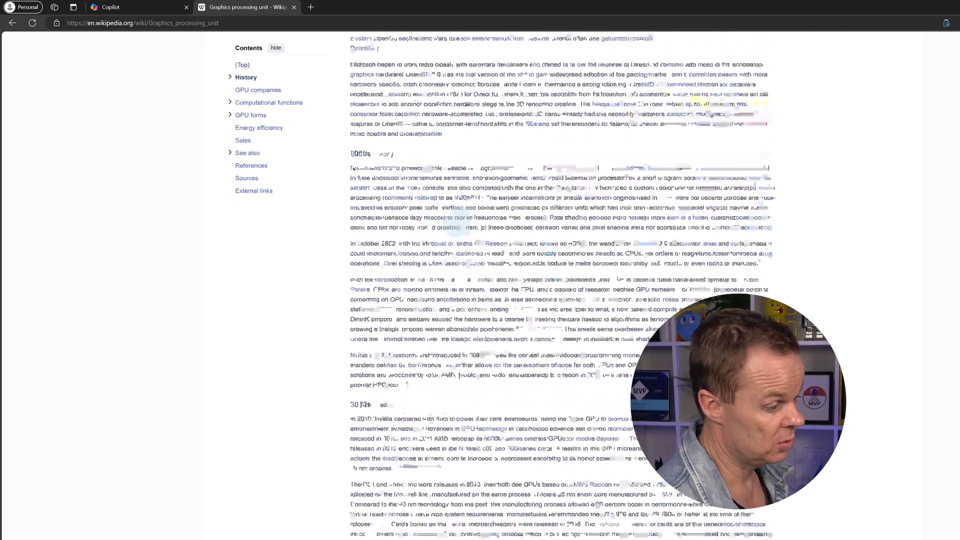
pyautogui.scroll(-20, 455, 224)
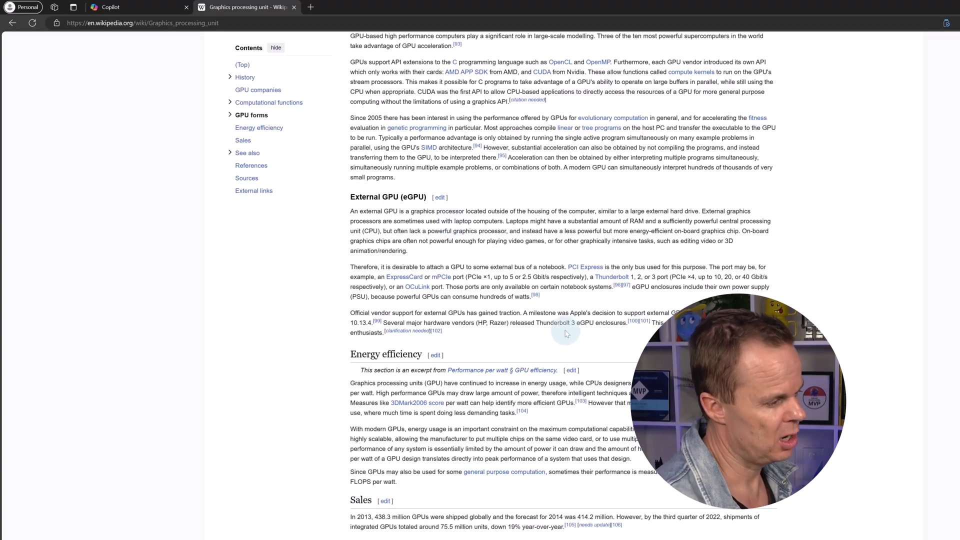
pyautogui.moveTo(566, 330); pyautogui.dragTo(359, 142)
pyautogui.scroll(2, 452, 269)
pyautogui.scroll(20, 440, 276)
pyautogui.click(347, 186)
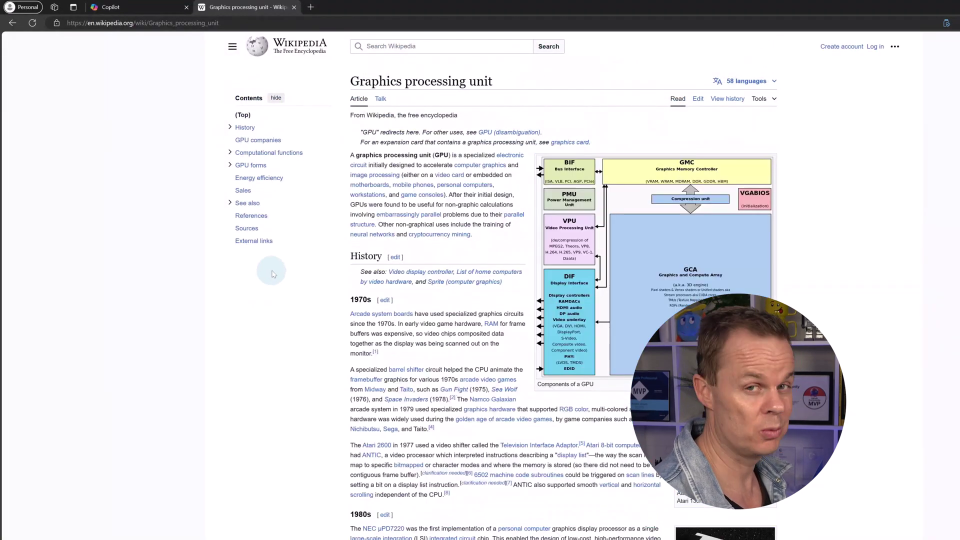
pyautogui.click(244, 23)
pyautogui.hotkey('ctrl', 'c')
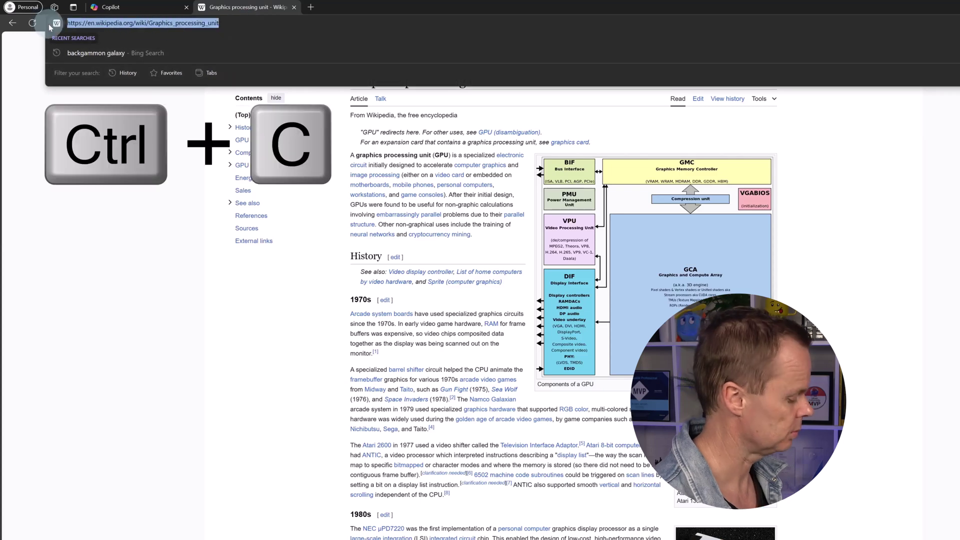
# - In a fresh Copilot chat, write 'Summarize the article in three bullets:' followed by the pasted GPU link
pyautogui.click(131, 7)
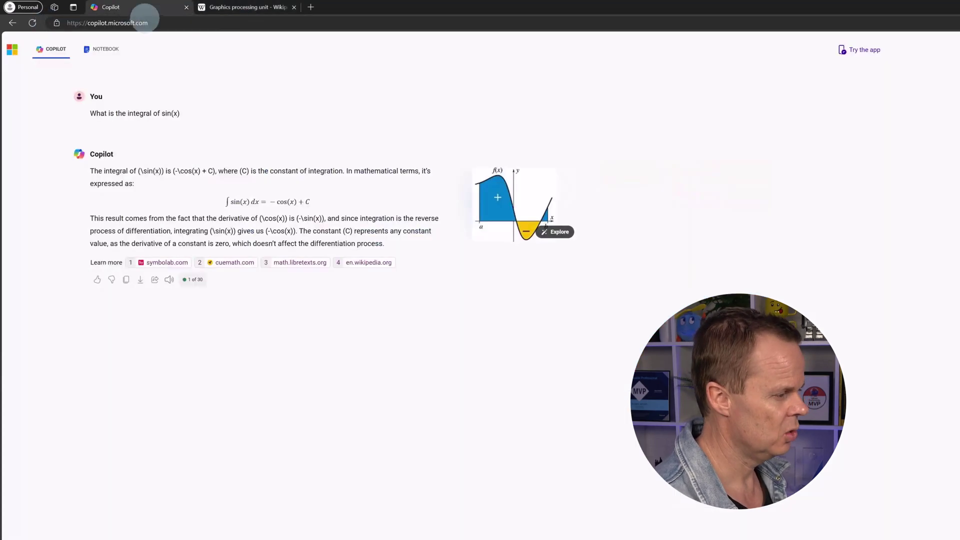
pyautogui.click(98, 476)
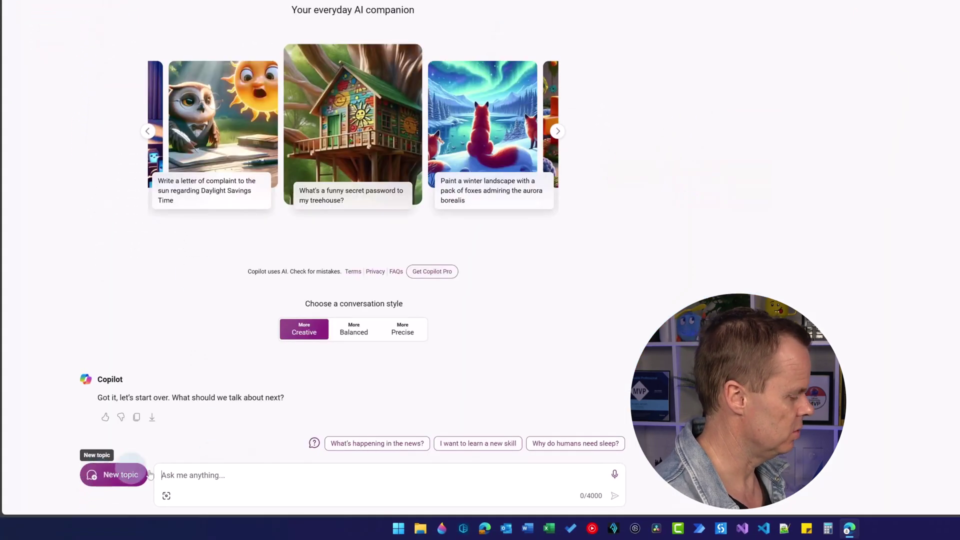
pyautogui.write('Summarize thje')
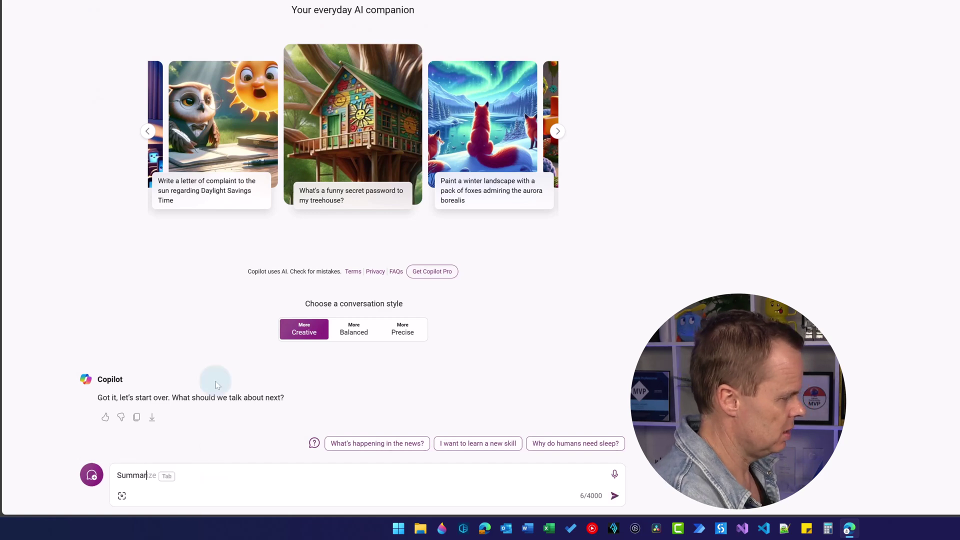
pyautogui.press('BackSpace')
pyautogui.press('BackSpace')
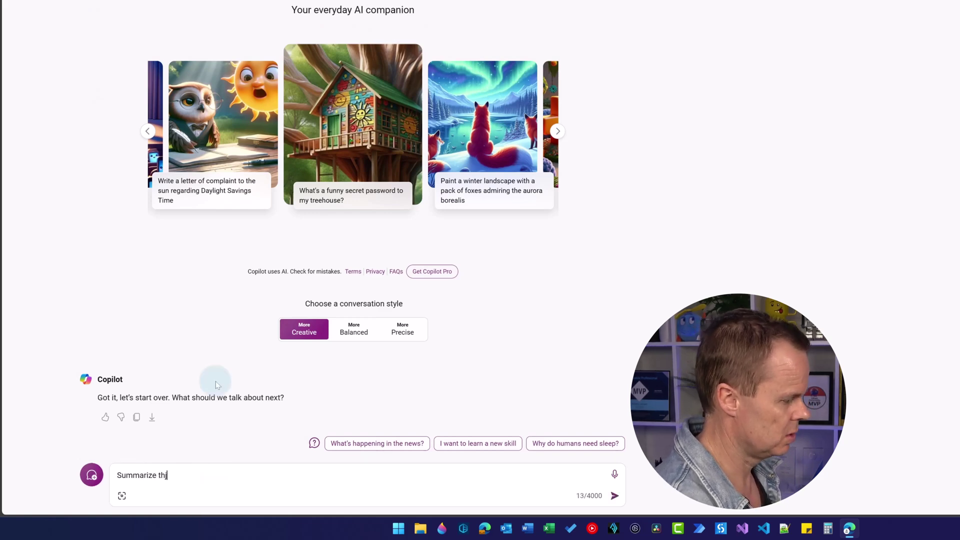
pyautogui.write('e at')
pyautogui.press('BackSpace')
pyautogui.write('rticle')
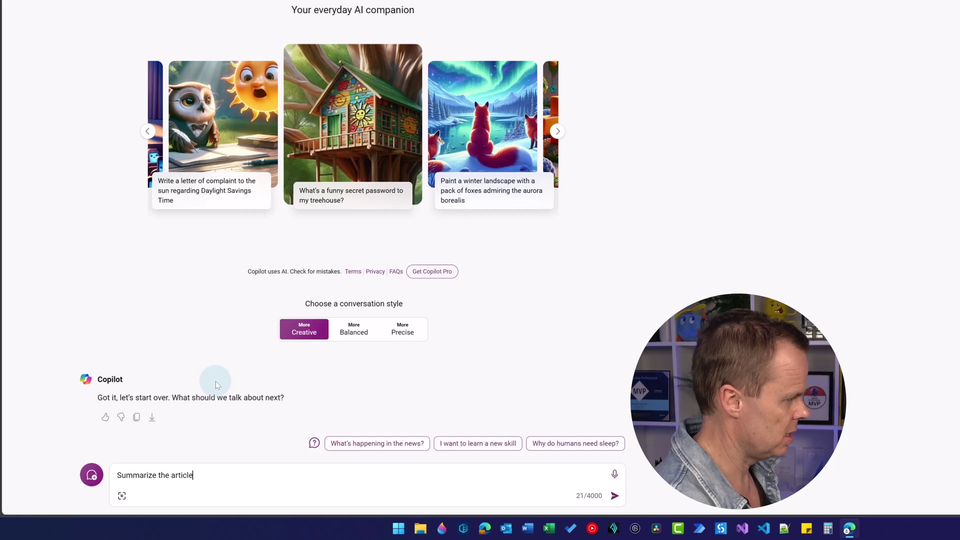
pyautogui.write(' in three bullets:')
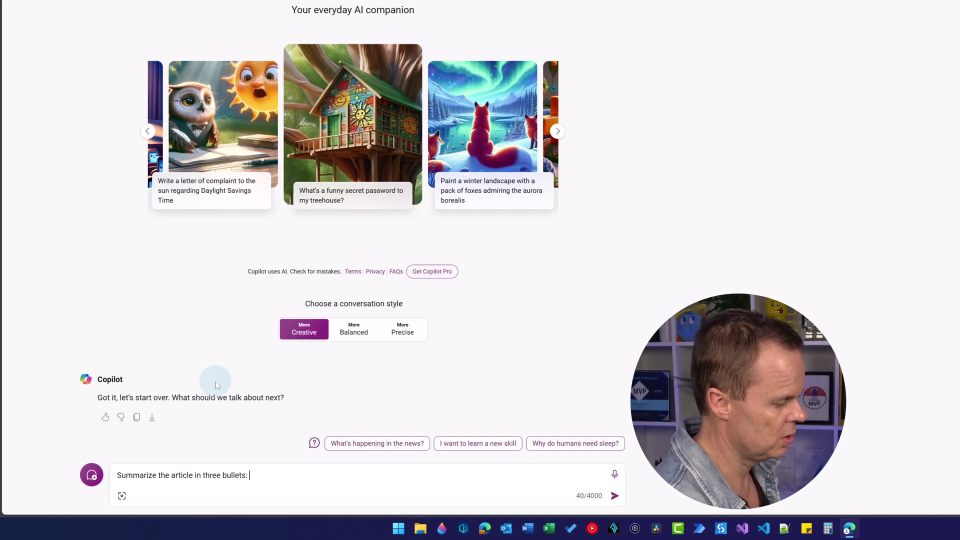
pyautogui.hotkey('ctrl', 'v')
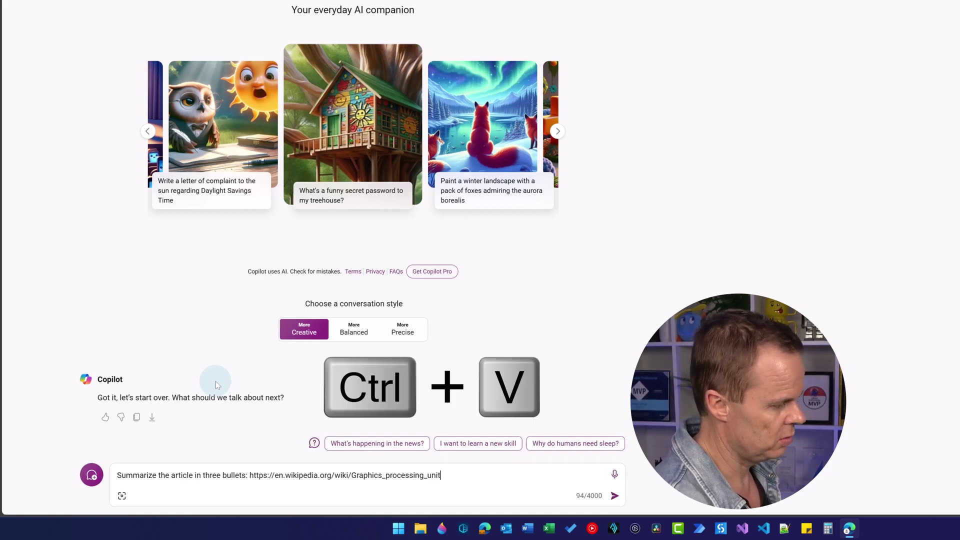
# - Send the summary request, then view the first cited Wikipedia source and return to Copilot
pyautogui.press('Return')
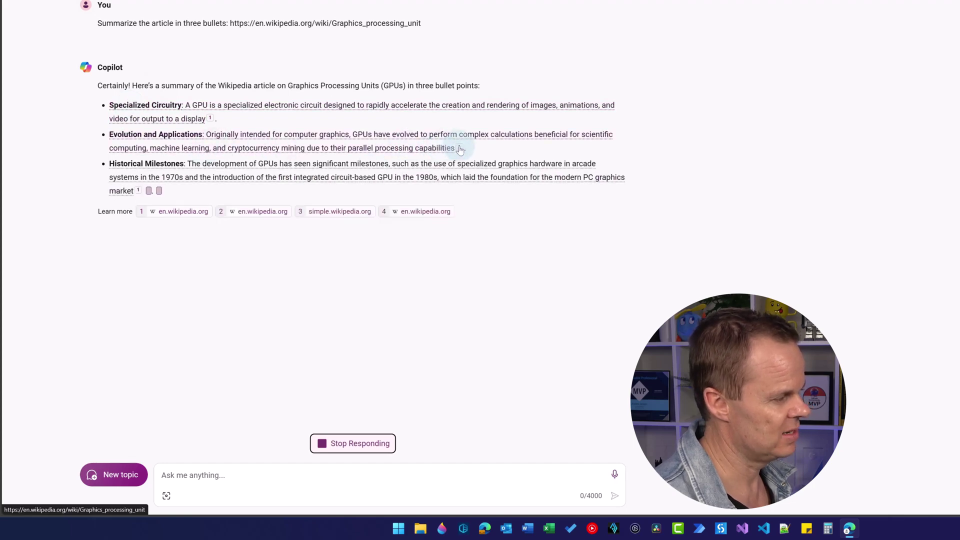
pyautogui.click(180, 212)
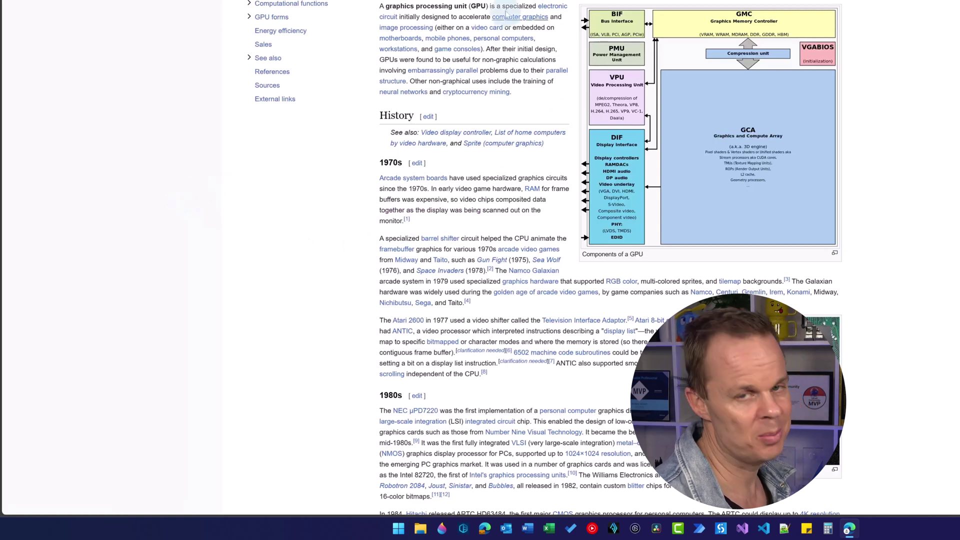
pyautogui.hotkey('ctrl', 'w')
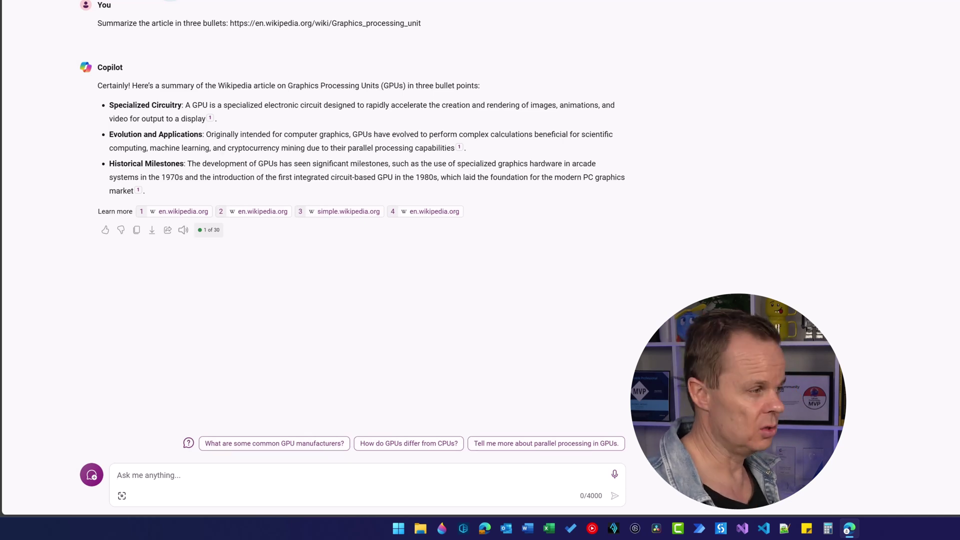
# - In a new topic, ask Copilot: 'Find three recent posts from reddit.com about ChatGPT. Make a summary of each one.'
pyautogui.click(92, 474)
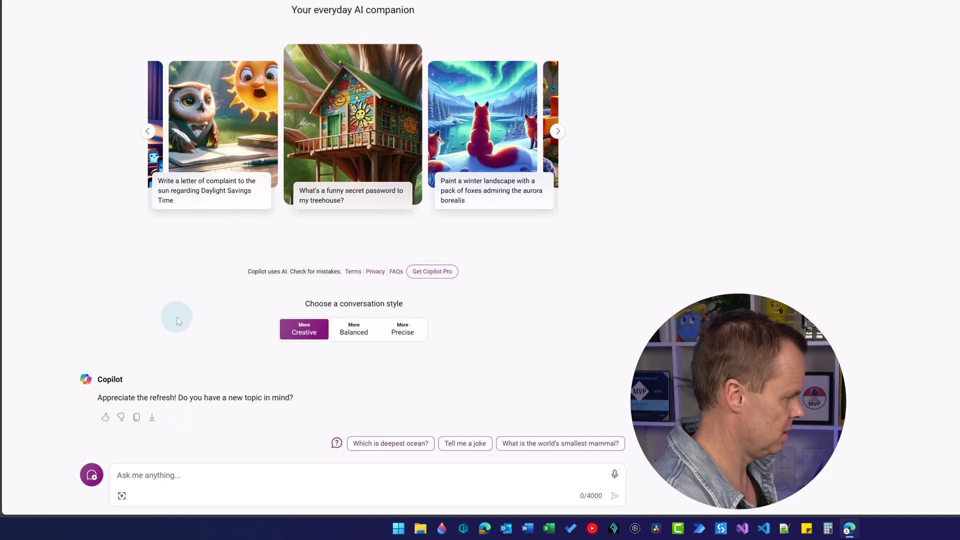
pyautogui.write('Find three r')
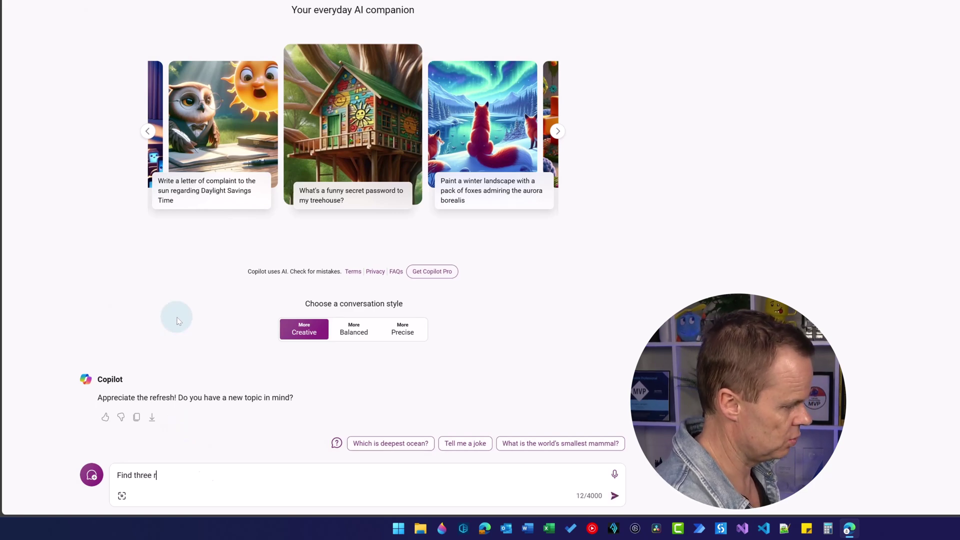
pyautogui.write('ecent pr')
pyautogui.press('BackSpace')
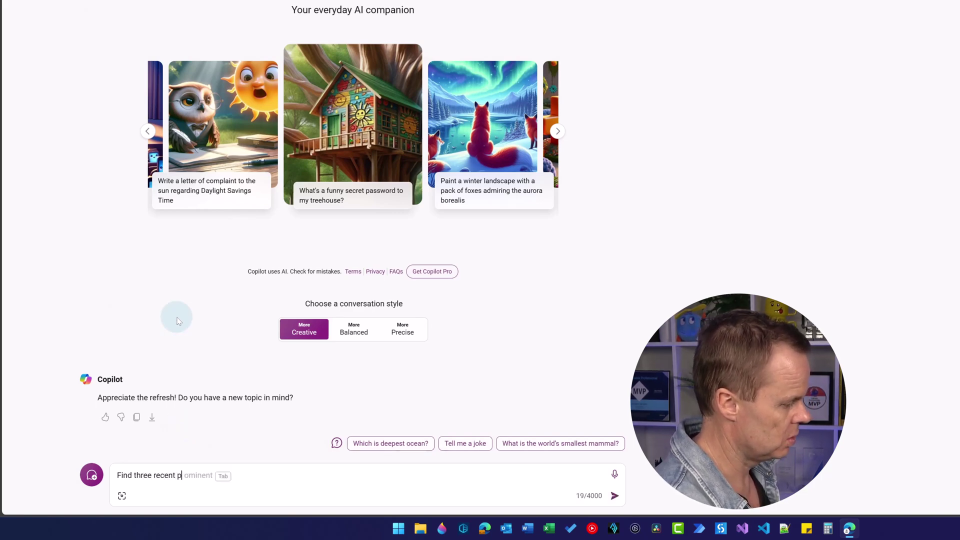
pyautogui.write('osts fro')
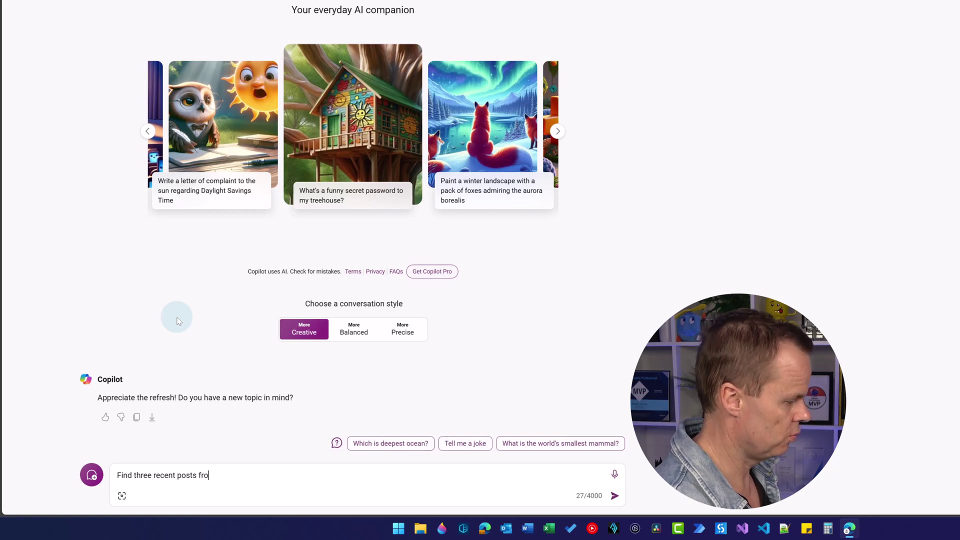
pyautogui.write('m reddit.com about ChatGPT. Make a summary of each one.')
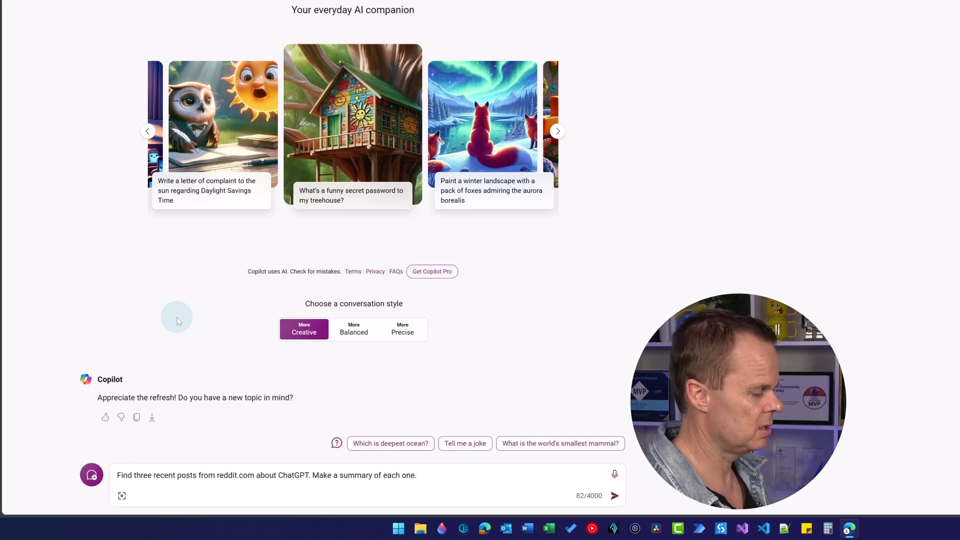
pyautogui.press('Return')
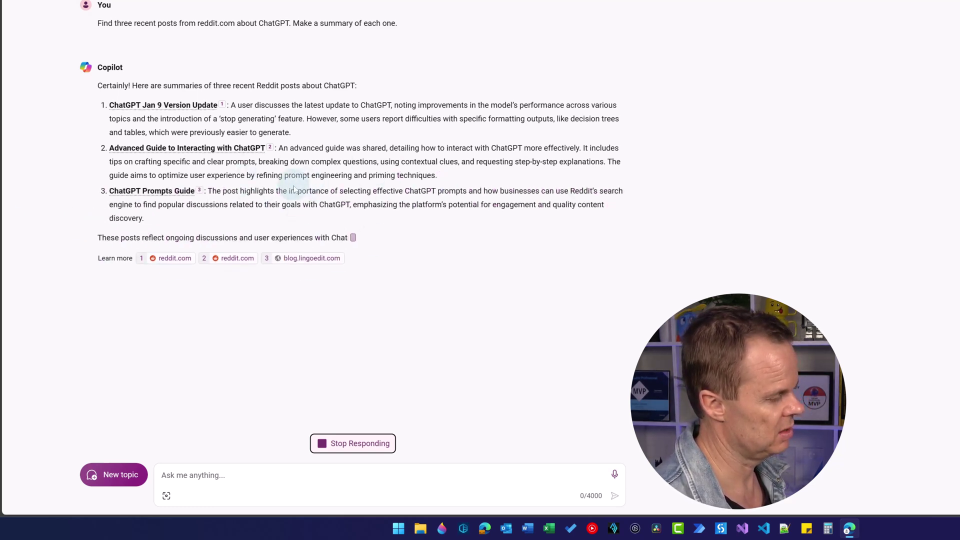
# - In a new topic, ask which programming language is best for building a website from scratch in 2024
pyautogui.click(120, 479)
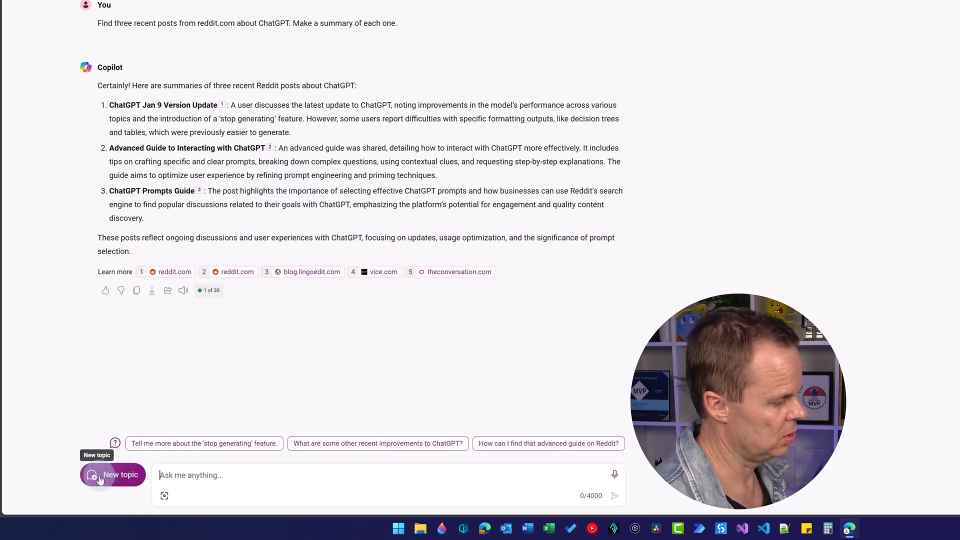
pyautogui.write('Wh')
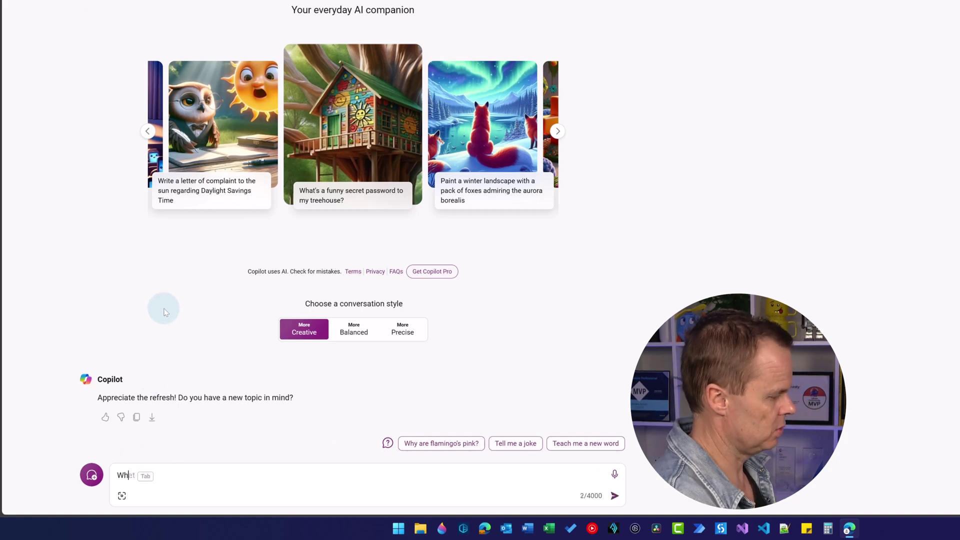
pyautogui.write('at is the ')
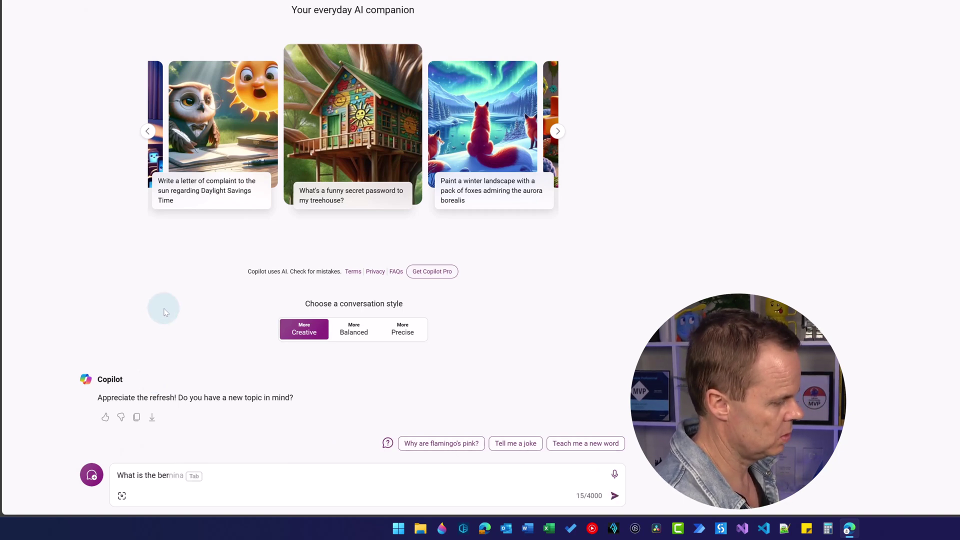
pyautogui.write('best programmin')
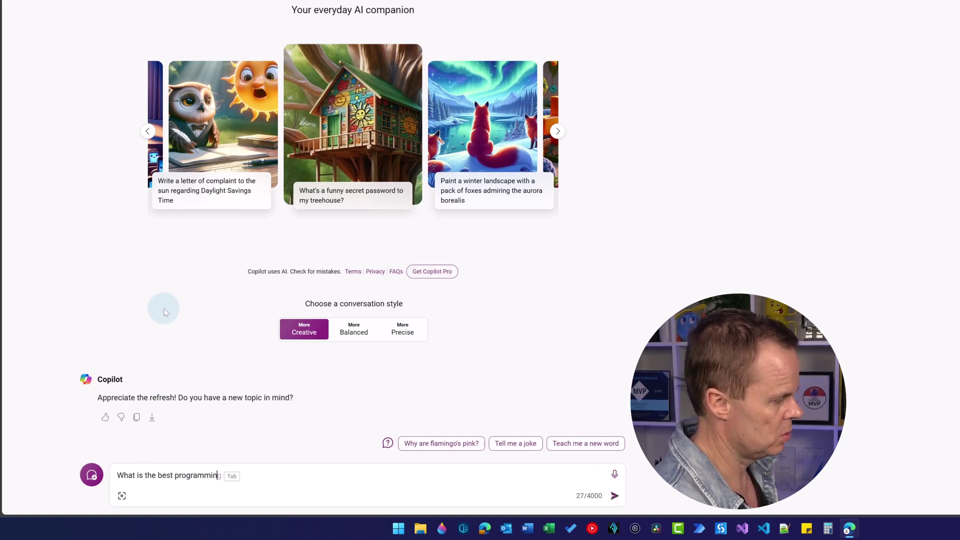
pyautogui.write('g language to learn if I want to build a website from scratch in 2024')
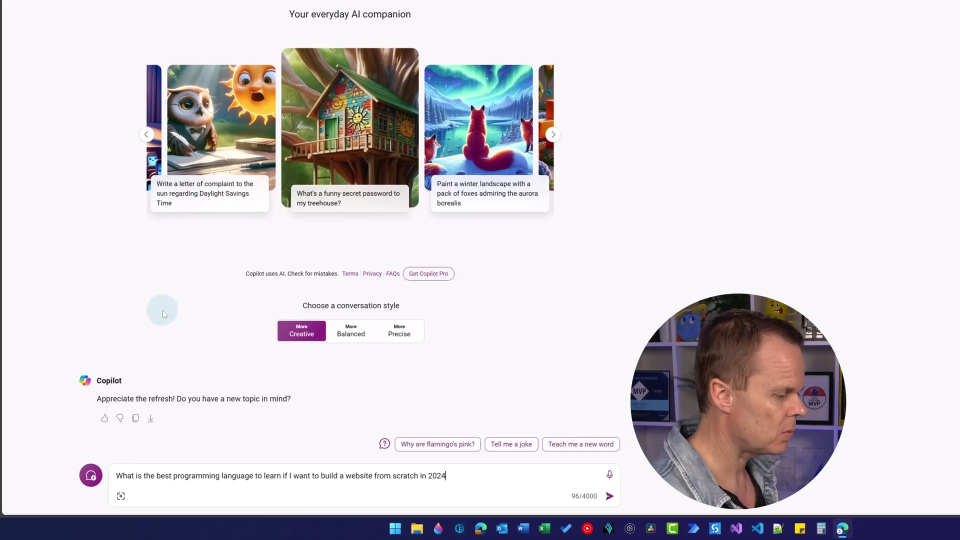
pyautogui.press('Return')
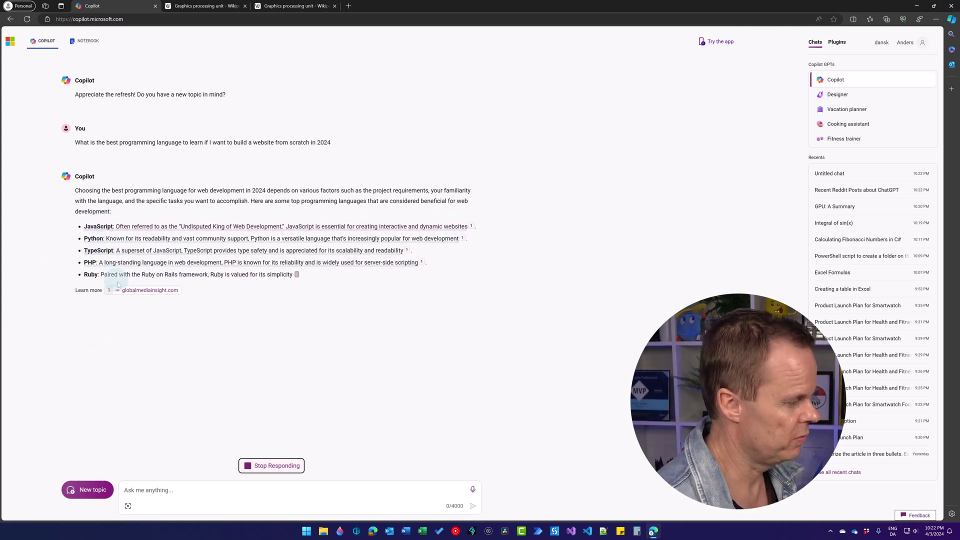
# - Open the cited globalmediainsight.com web-development languages article, then return to the Copilot tab
pyautogui.click(126, 289)
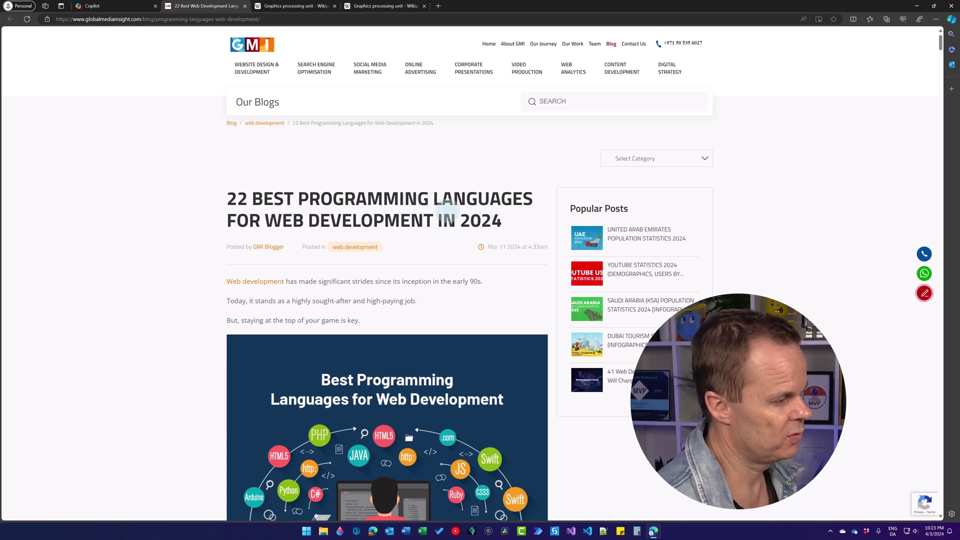
pyautogui.click(98, 6)
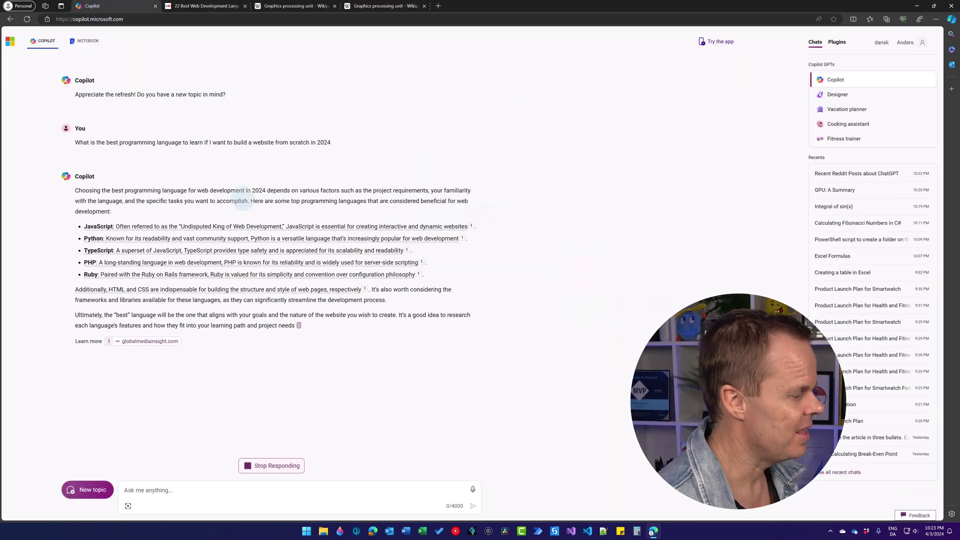